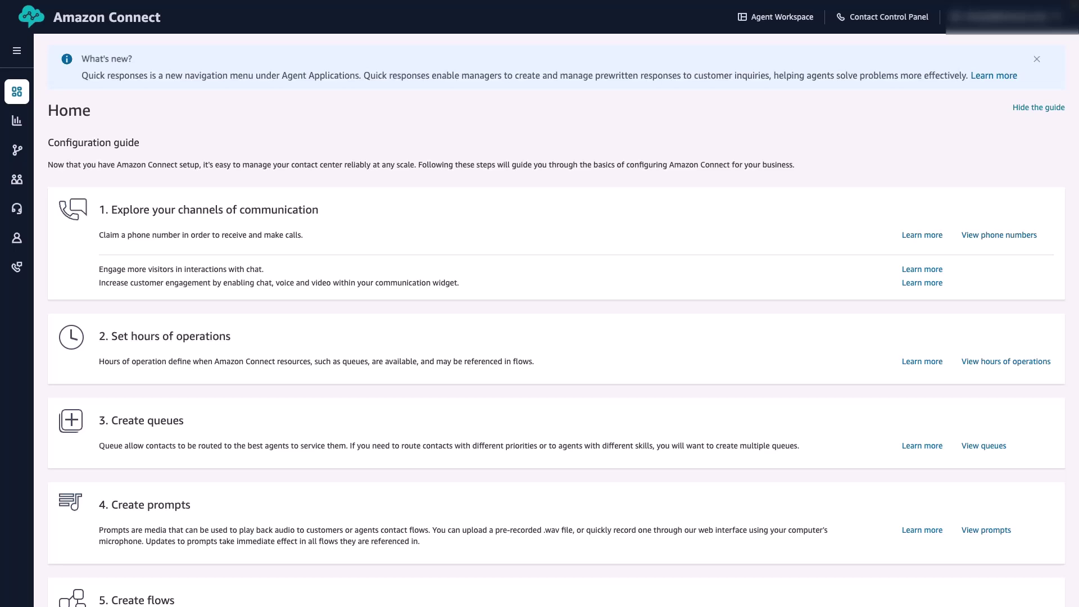
Step: Open Scheduling and start adding a shift activity for the two selected staff in BasicSchedule 24Jun - 24Sep
mouse_move(16, 121)
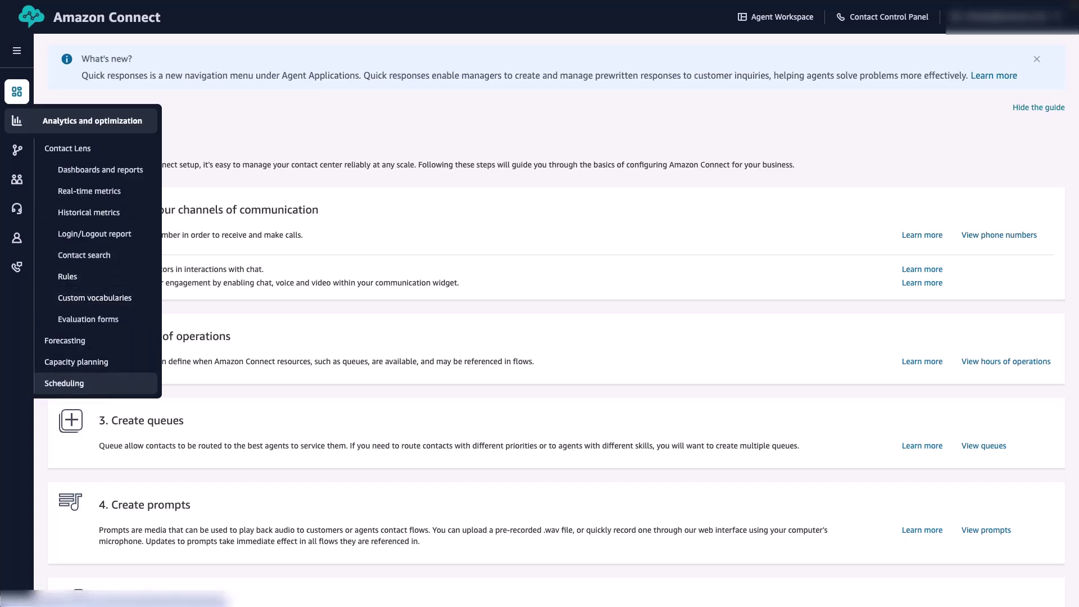
left_click(64, 384)
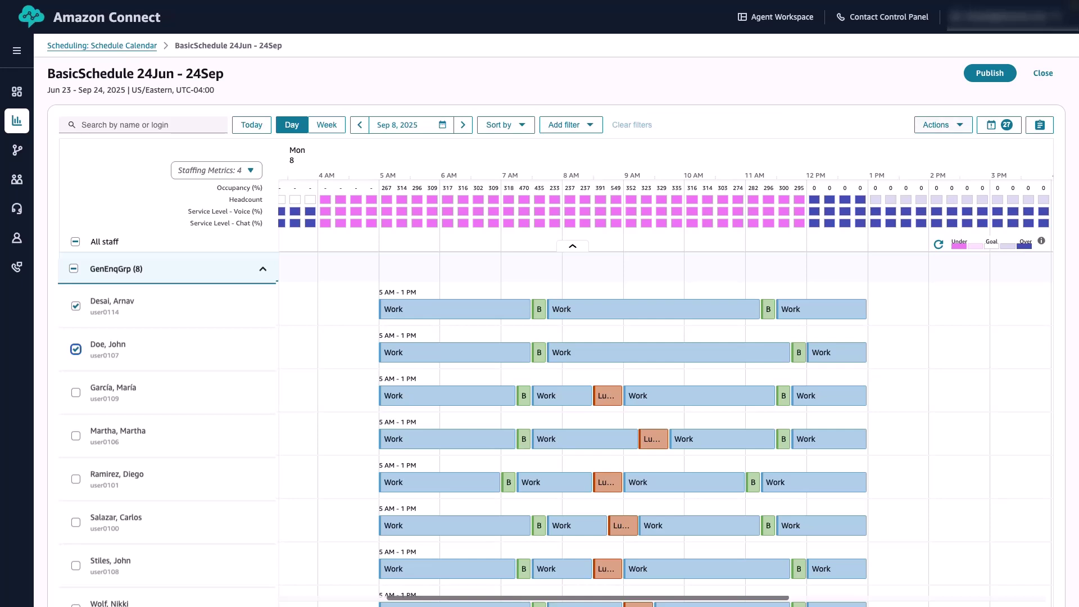
left_click(943, 125)
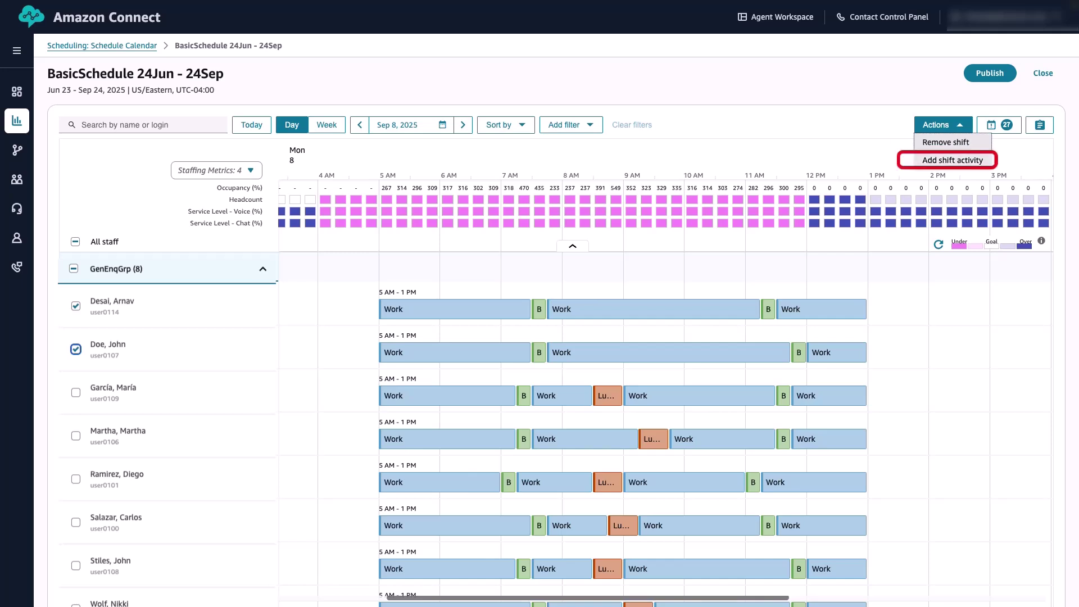
left_click(953, 160)
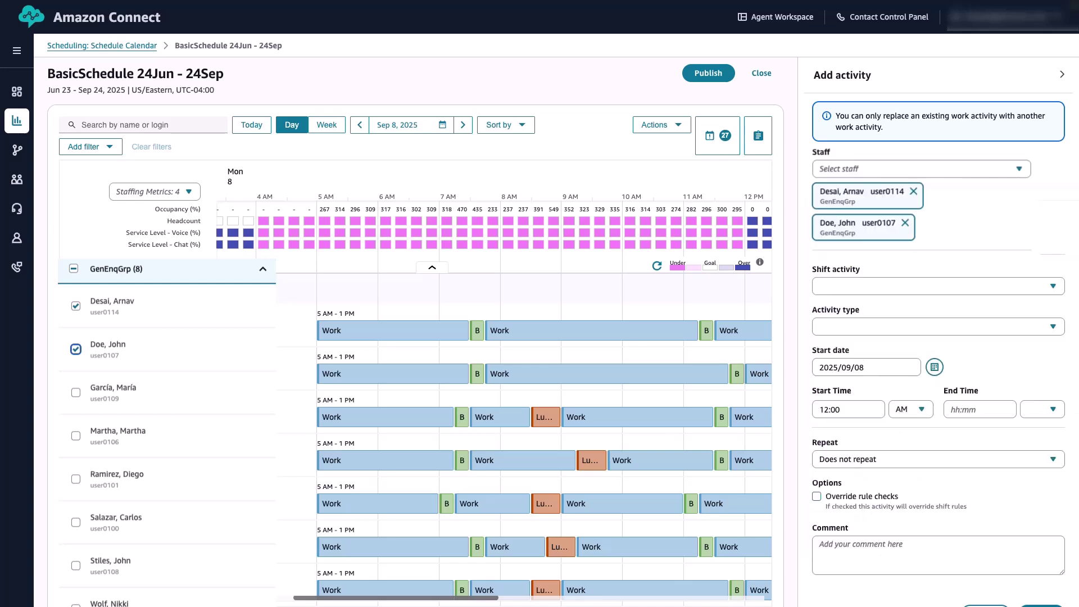
Step: Choose 60 minute meeting as the shift activity and set its activity type to Shared
left_click(939, 286)
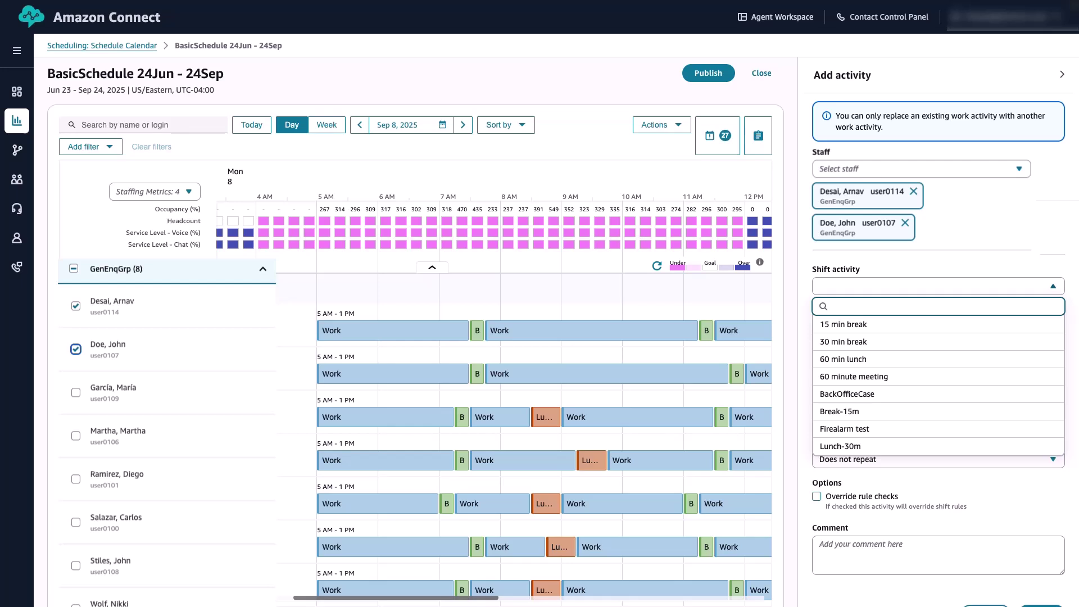
left_click(854, 376)
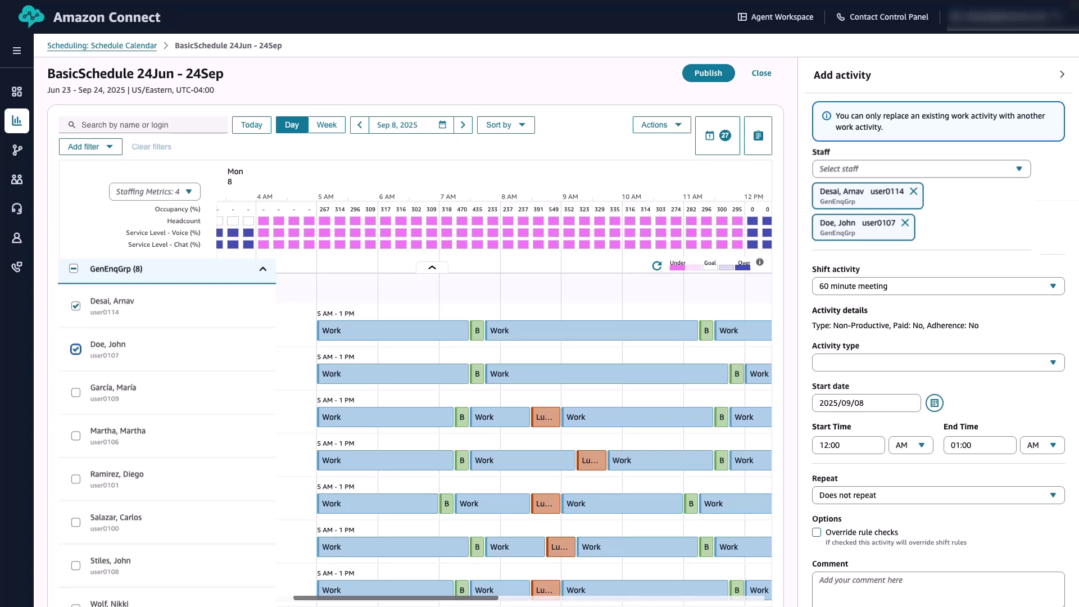
left_click(938, 362)
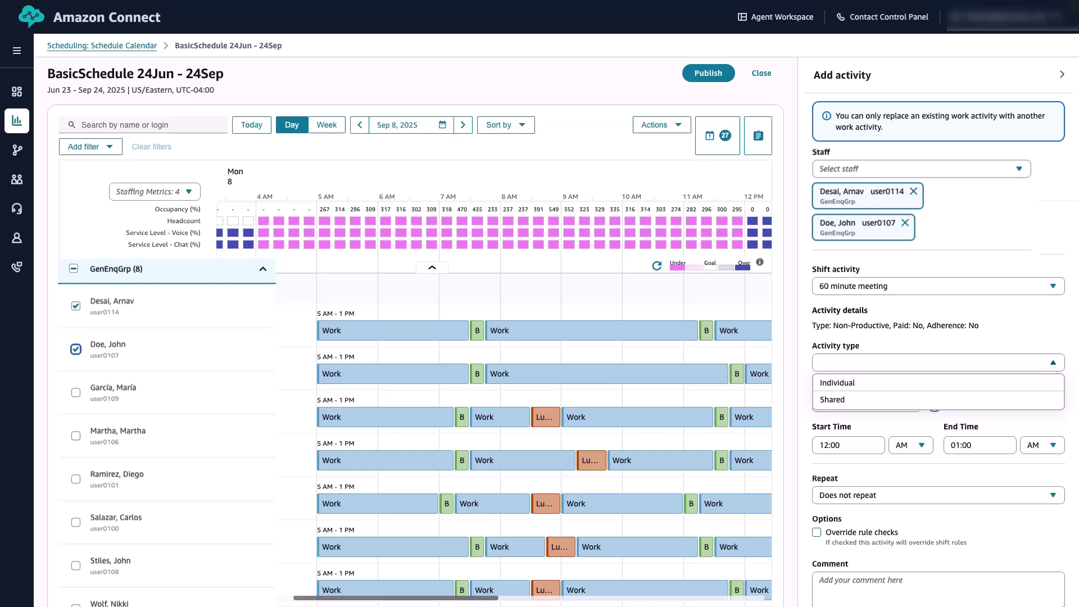
key("Return")
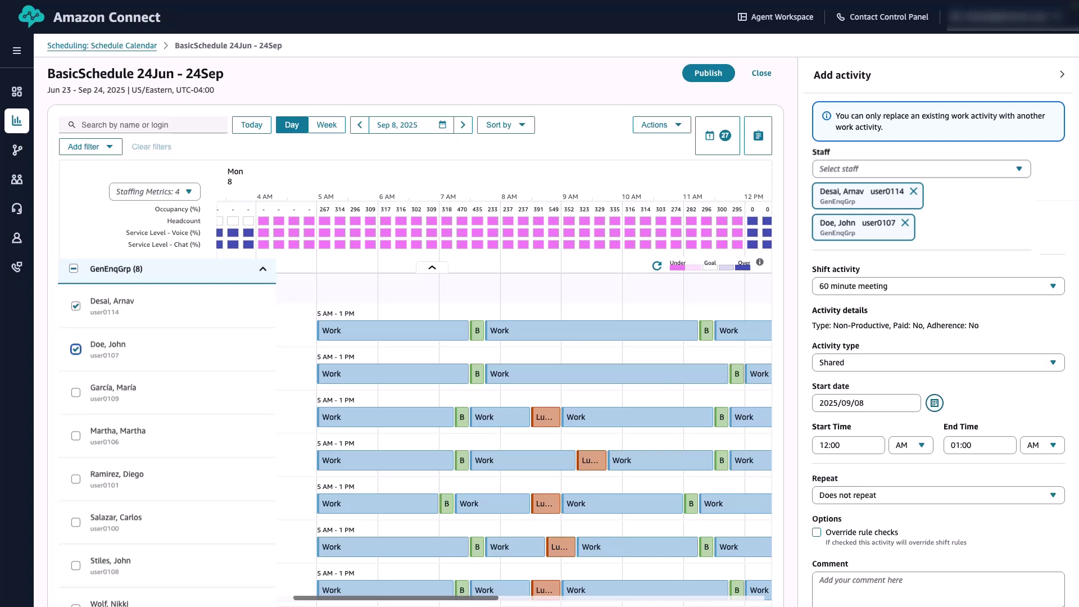
Step: Set the meeting's start time to 09:00 AM and its end time to 10:00 AM
left_click(848, 445)
type("09:")
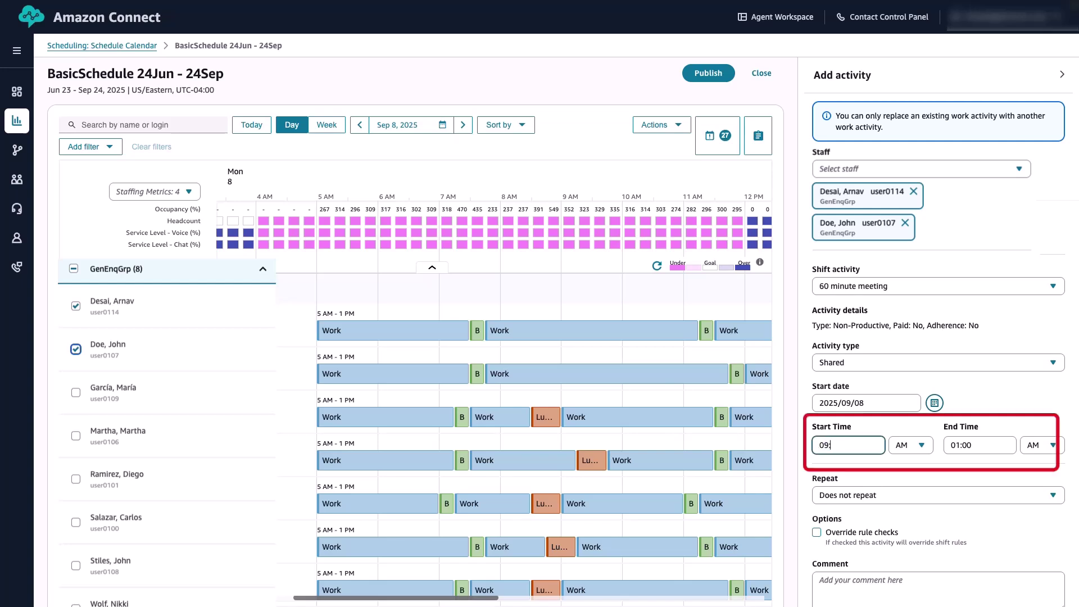
type("00")
left_click(990, 427)
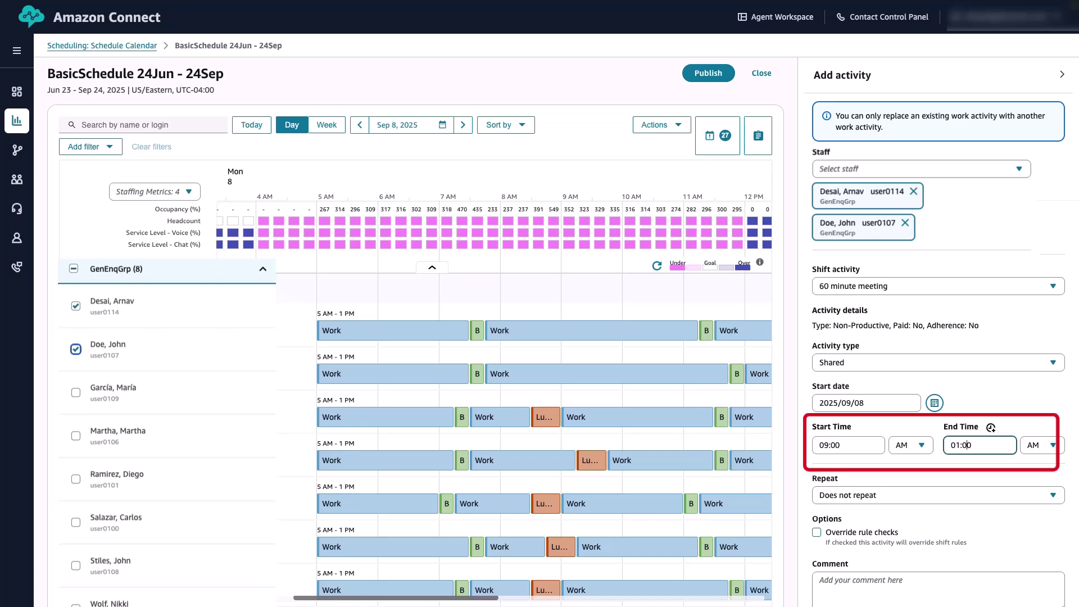
key("ctrl+a")
type("10:00")
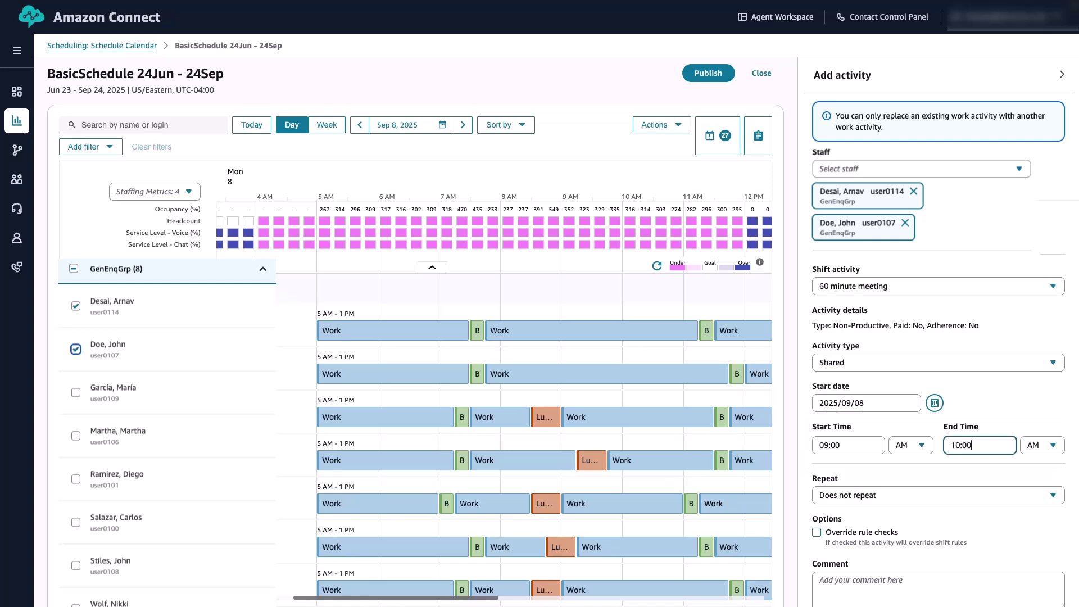
Step: Make the meeting repeat weekly every Monday, with the end repeat set to Never
scroll(944, 336, "down", 1)
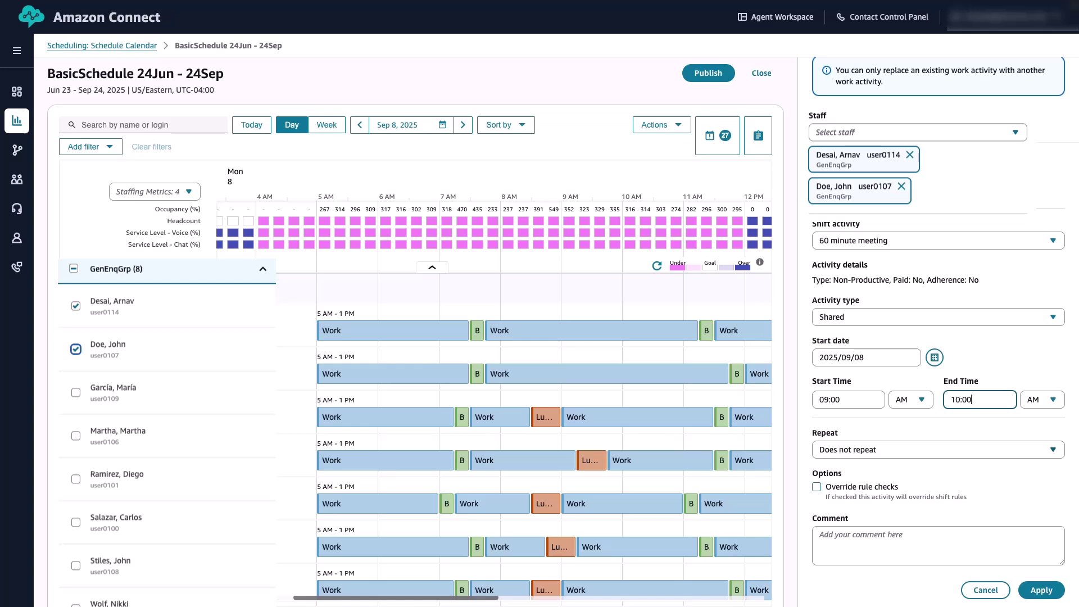
left_click(937, 449)
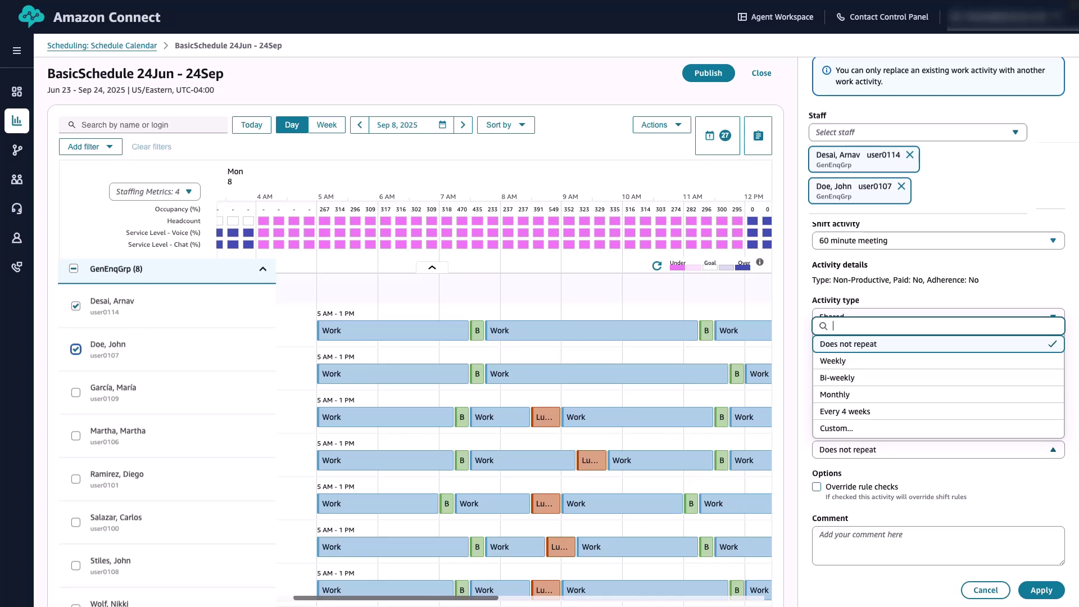
key("Return")
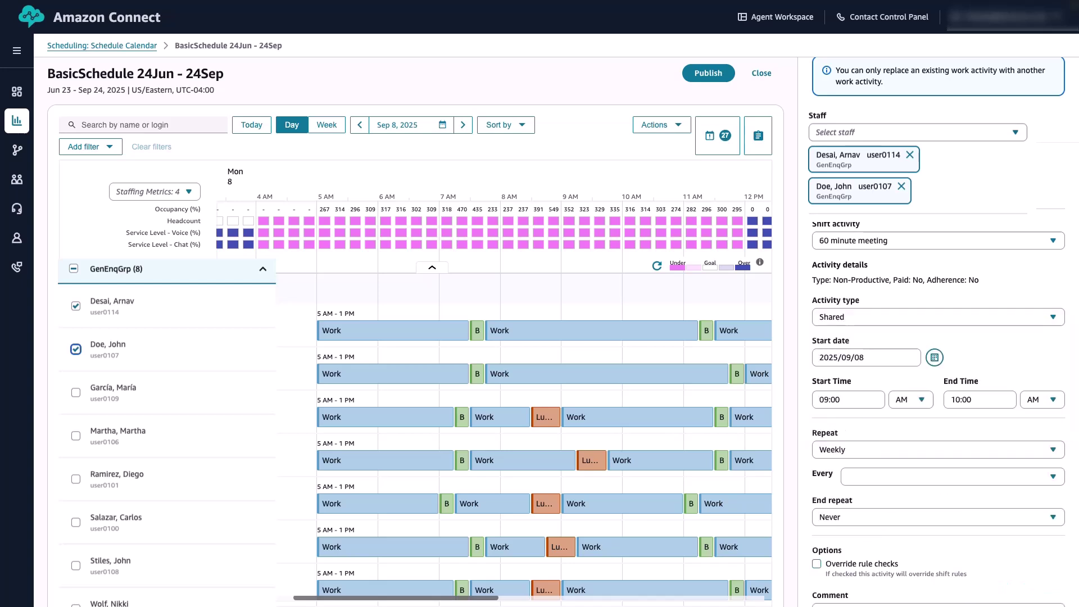
left_click(952, 477)
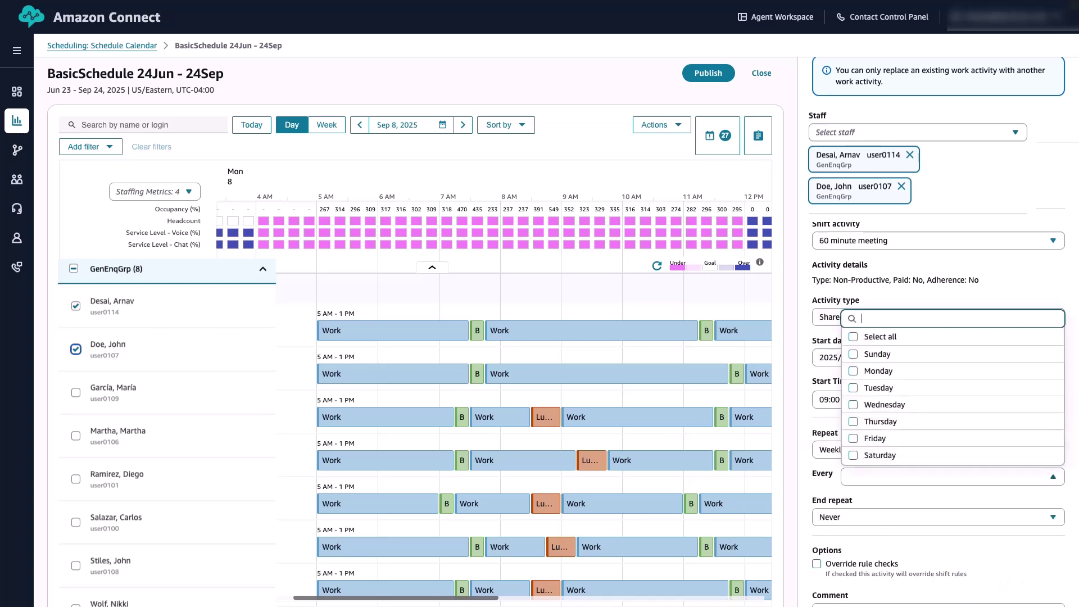
left_click(878, 371)
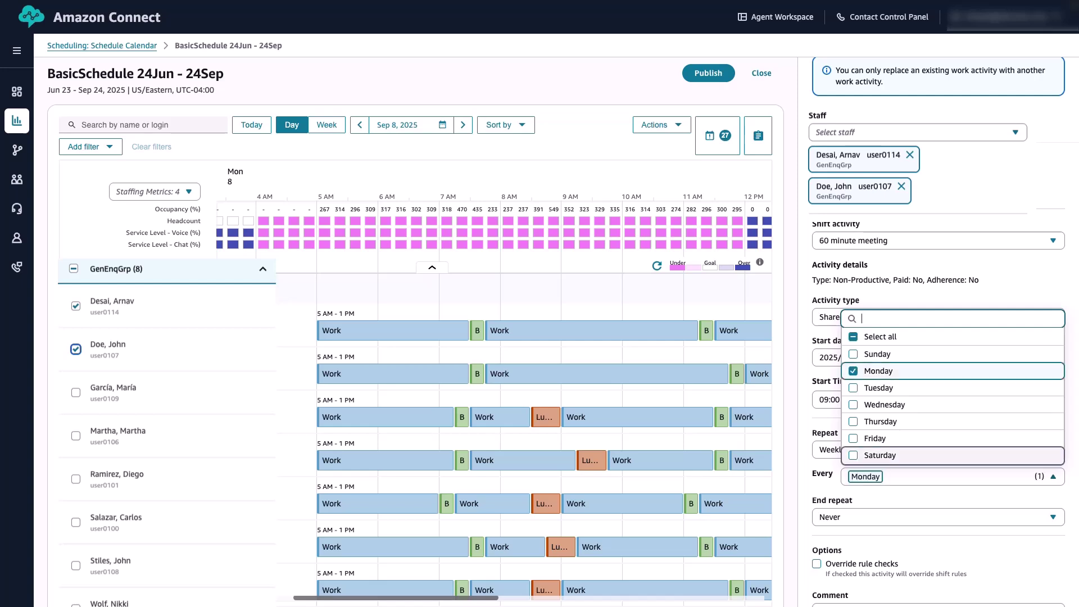
left_click(952, 476)
scroll(938, 338, "down", 2)
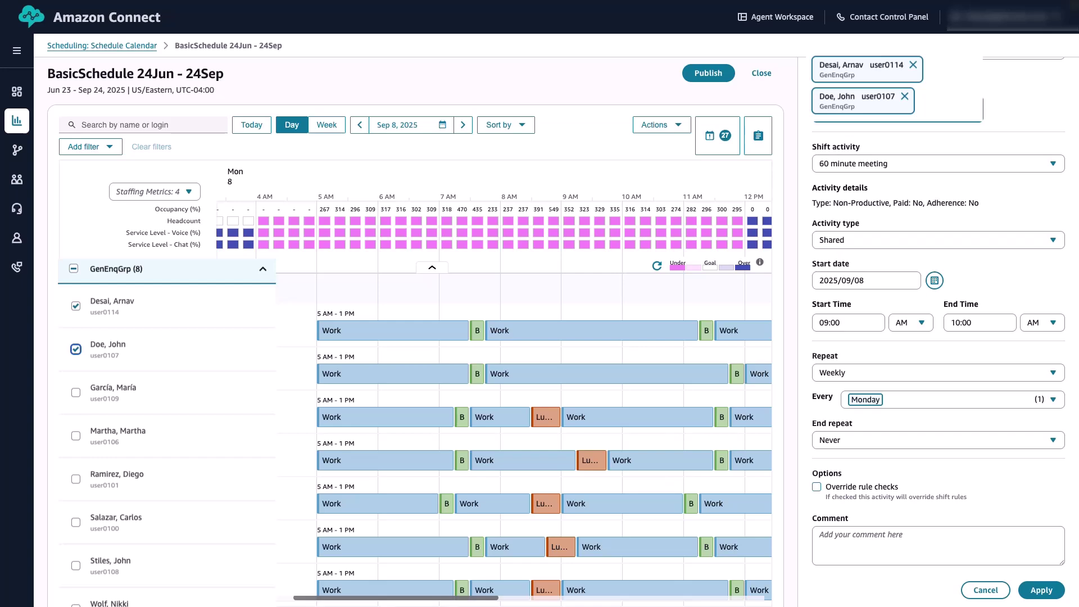
key("Return")
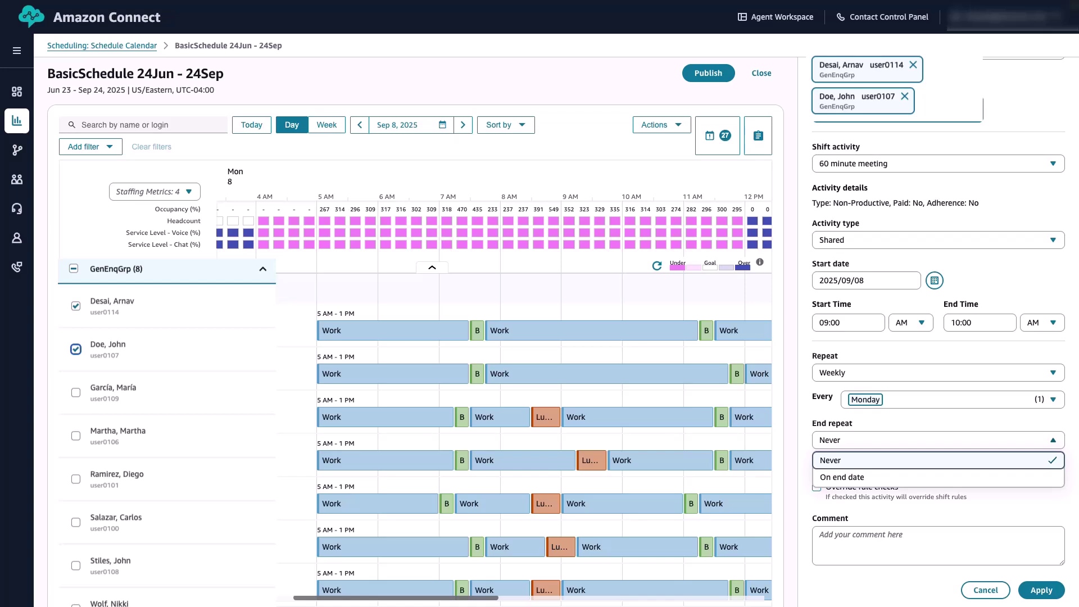
key("Return")
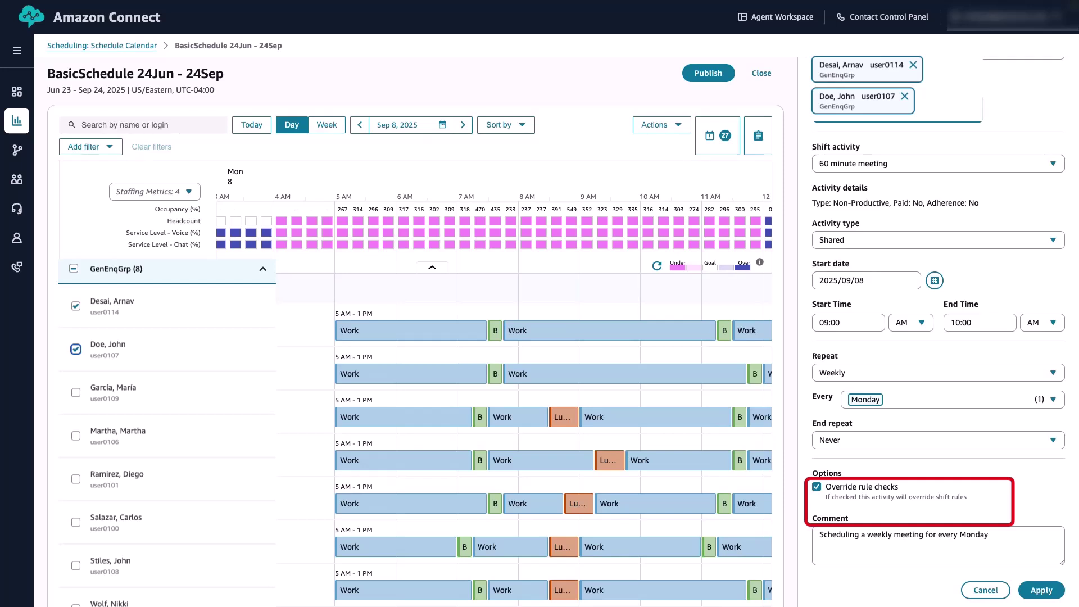
Step: Apply and confirm the meeting with rule checks overridden and the comment "Scheduling a weekly meeting for every Monday", and open the action log
left_click(938, 545)
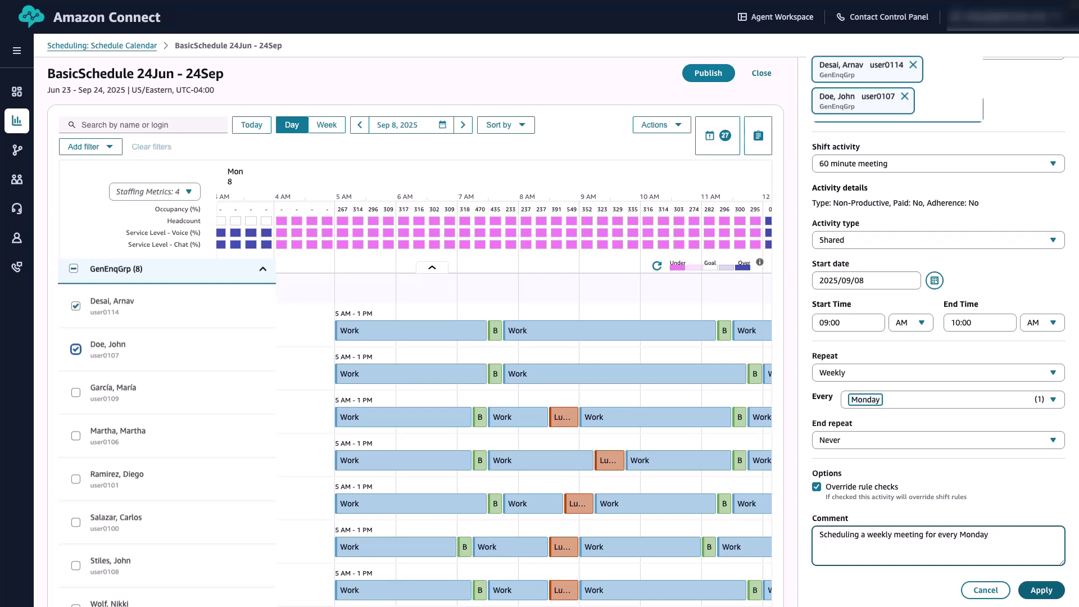
left_click(1041, 590)
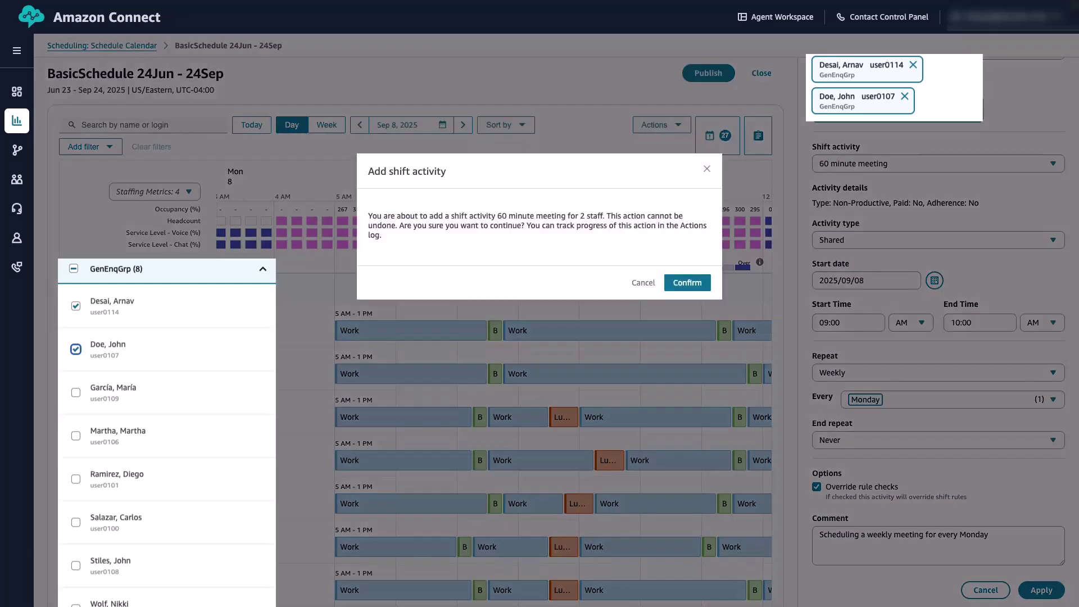
key("Return")
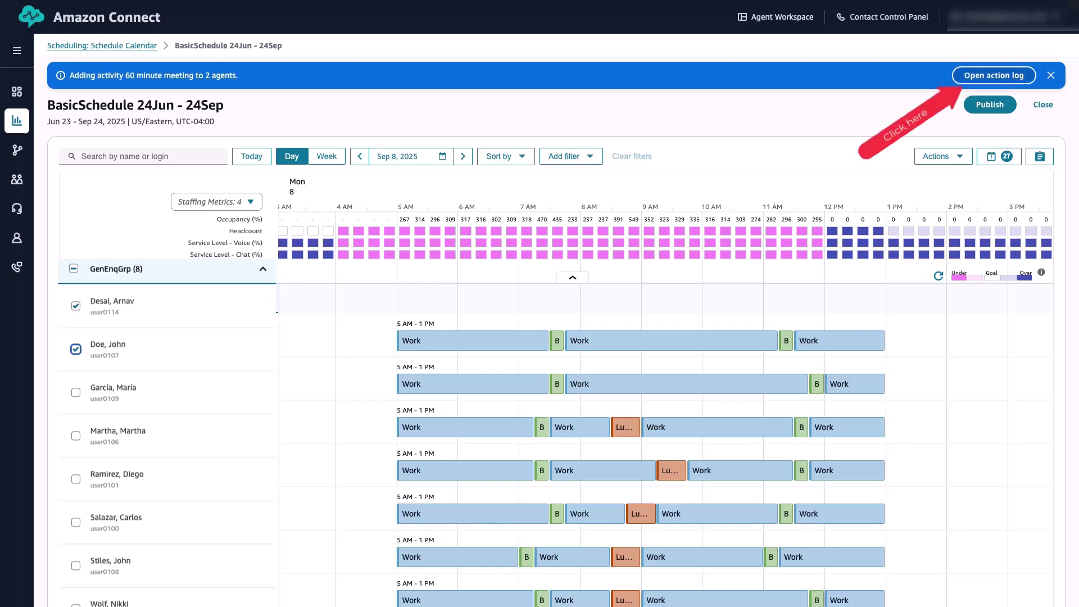
left_click(993, 75)
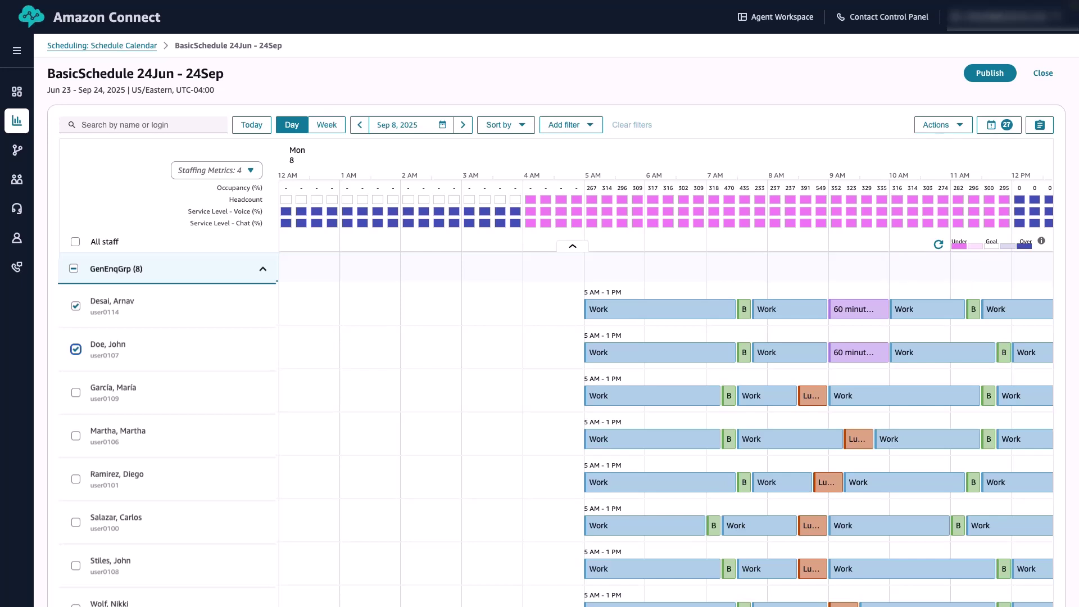
Step: Open the 60 minute meeting in the first selected agent's Sep 8 shift for editing as a whole series
scroll(666, 393, "right", 5)
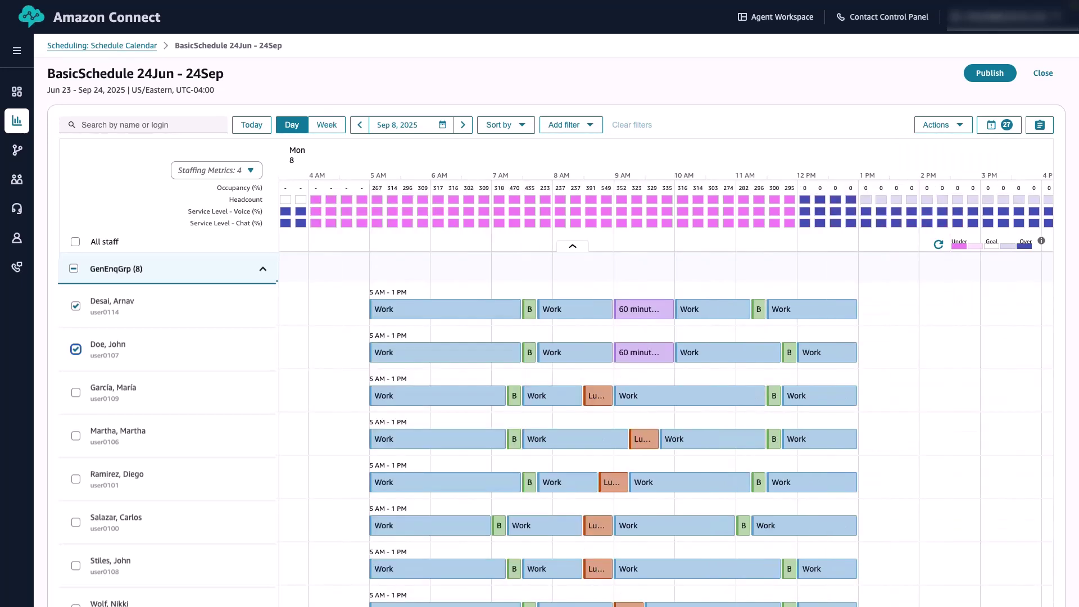
right_click(653, 313)
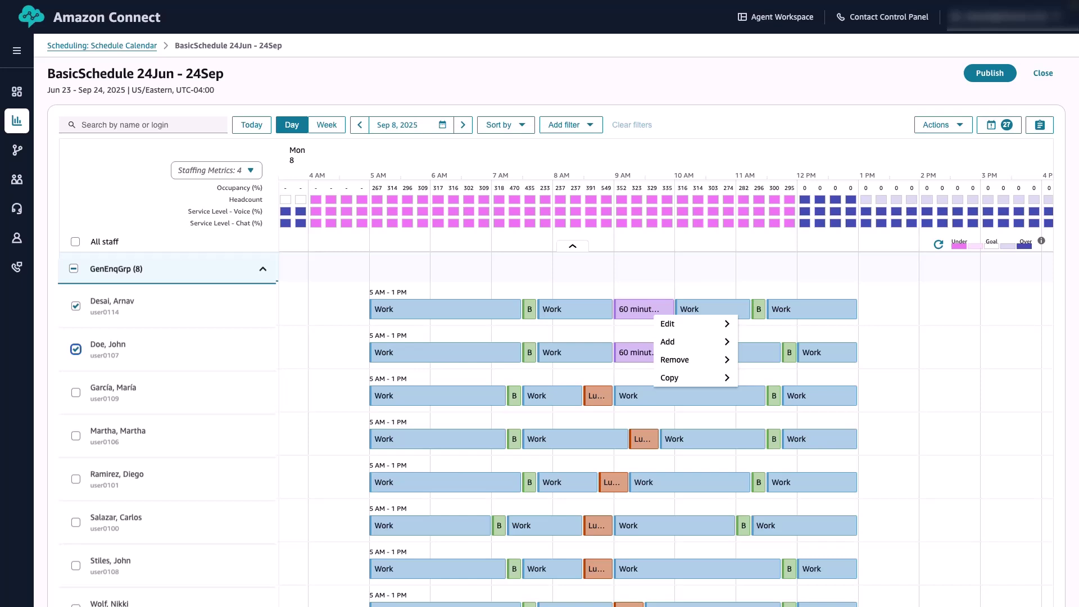
mouse_move(674, 323)
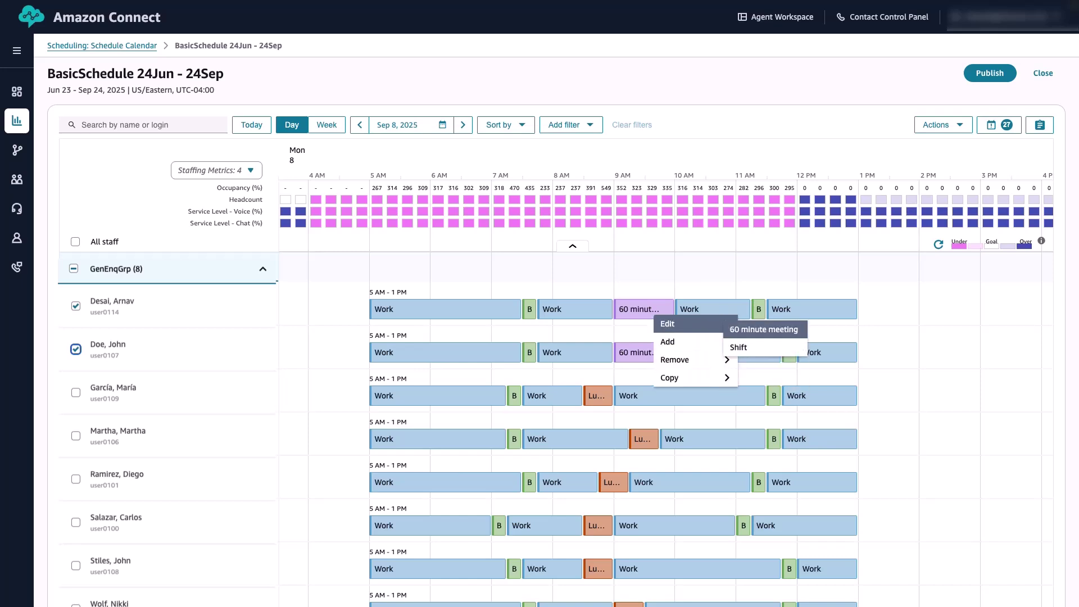
left_click(763, 329)
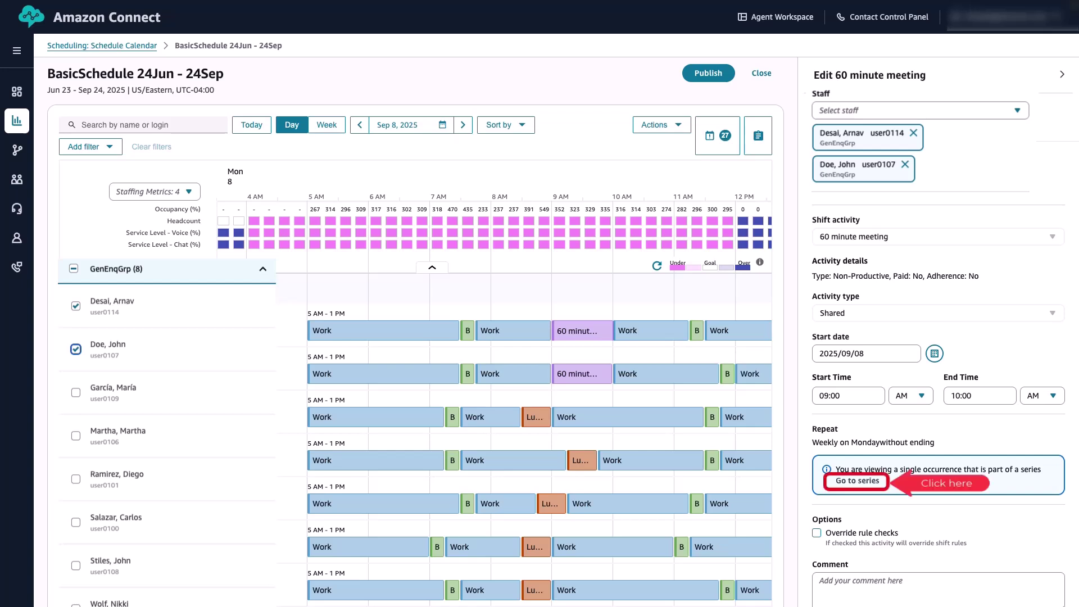
left_click(857, 481)
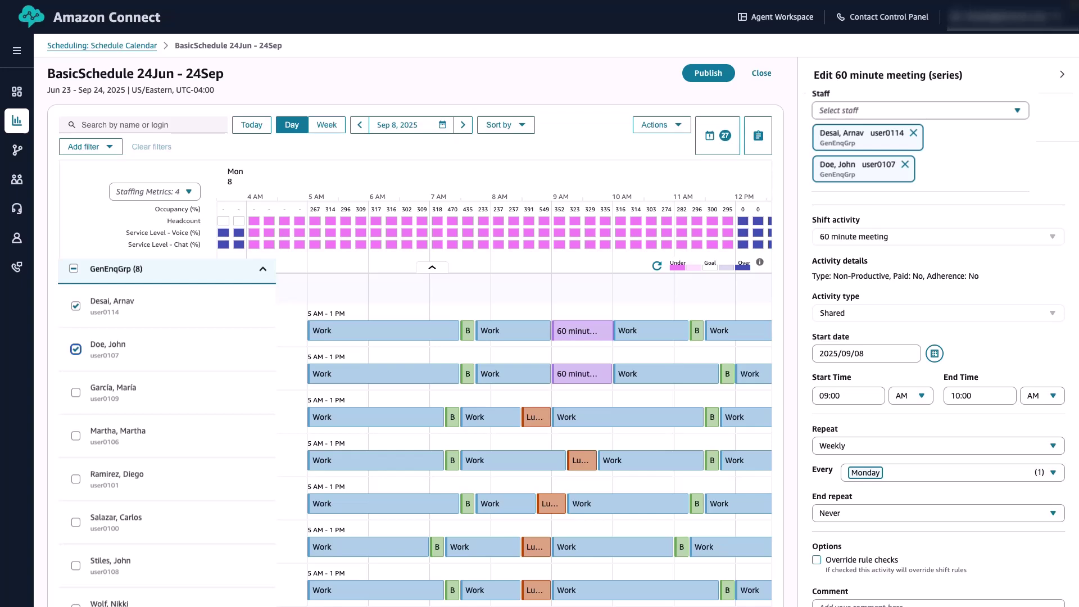
Step: Set the meeting series to run from 10:00 AM to 11:00 AM, confirm the series edit and open the action log
scroll(938, 337, "down", 2)
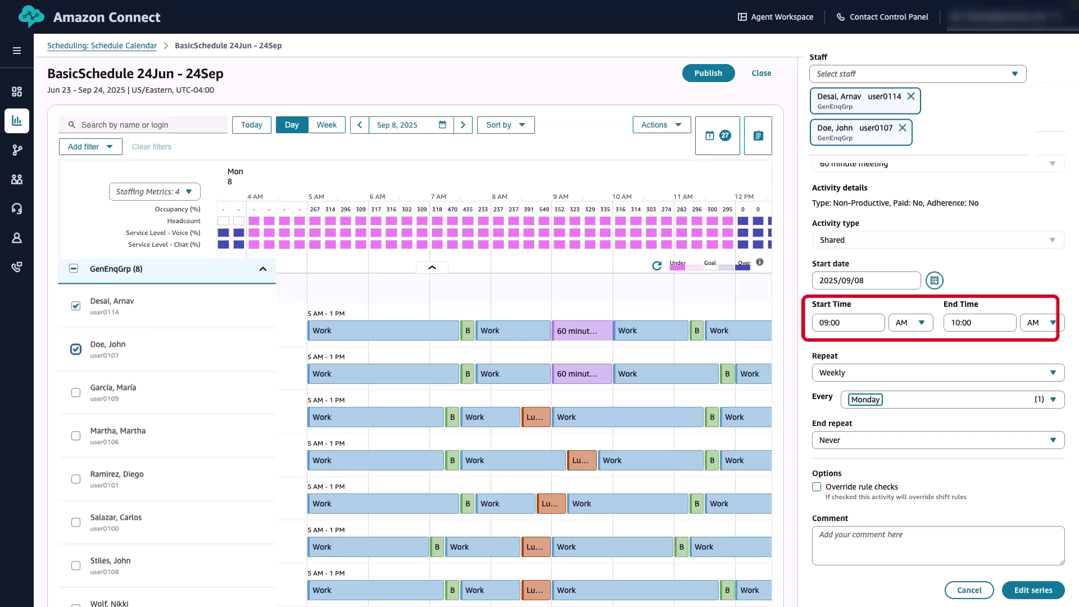
left_click(824, 322)
type("12")
key("ctrl+a")
type("10:00")
left_click(960, 323)
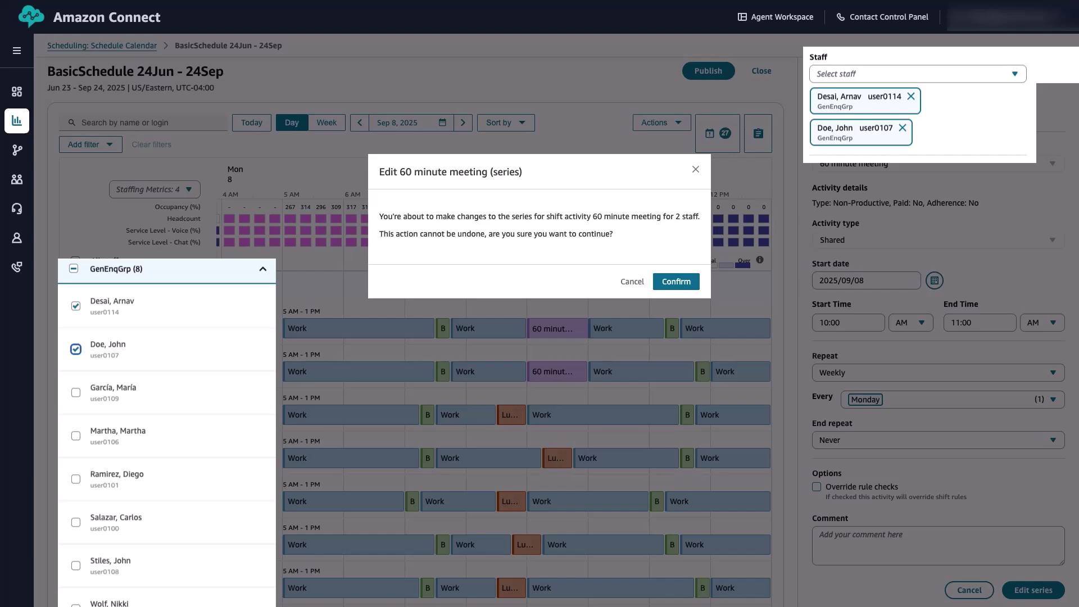
key("Return")
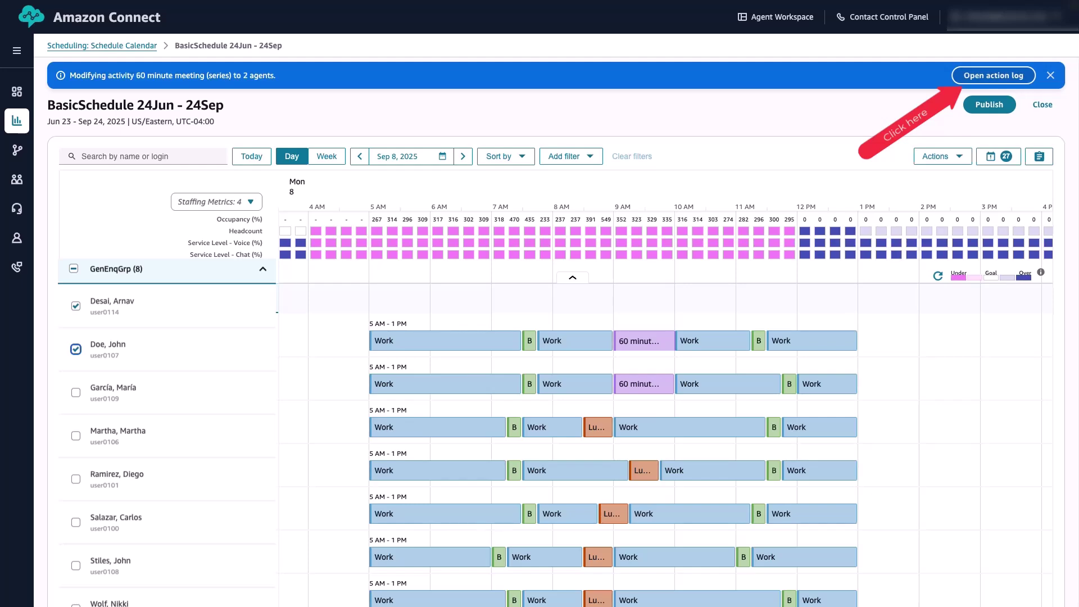
left_click(993, 75)
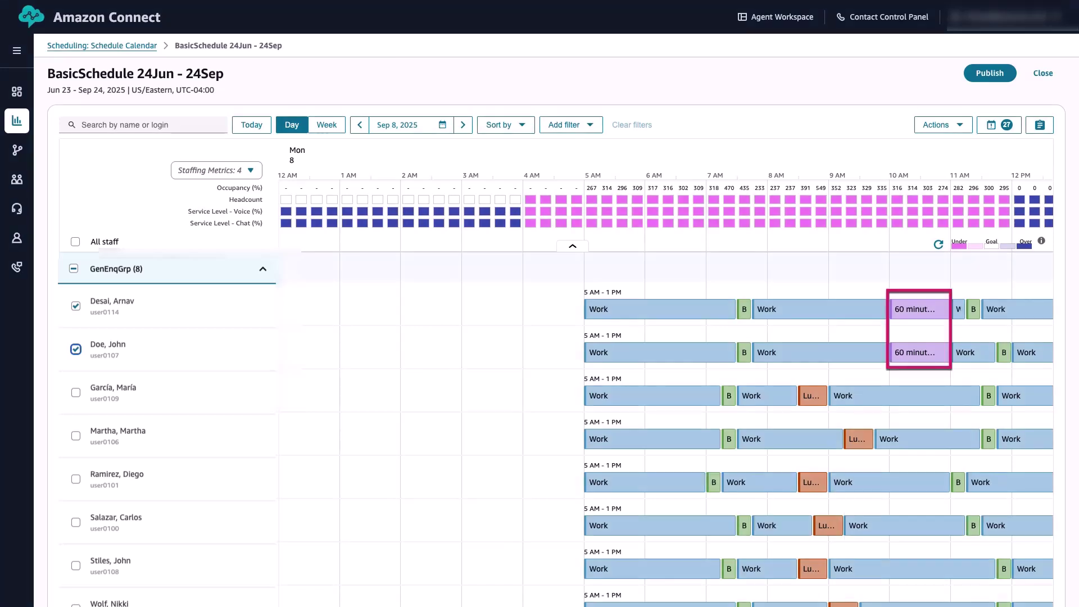
Step: Start removing the 60 minute meeting from the first selected agent's Sep 8 shift, switching the removal to the whole series
scroll(665, 387, "right", 4)
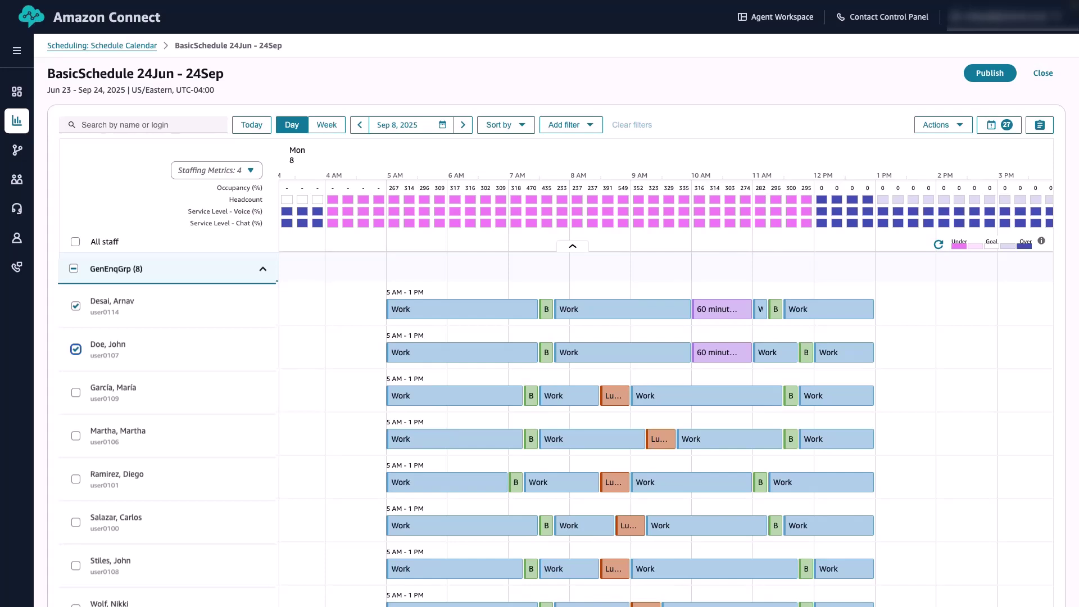
right_click(725, 313)
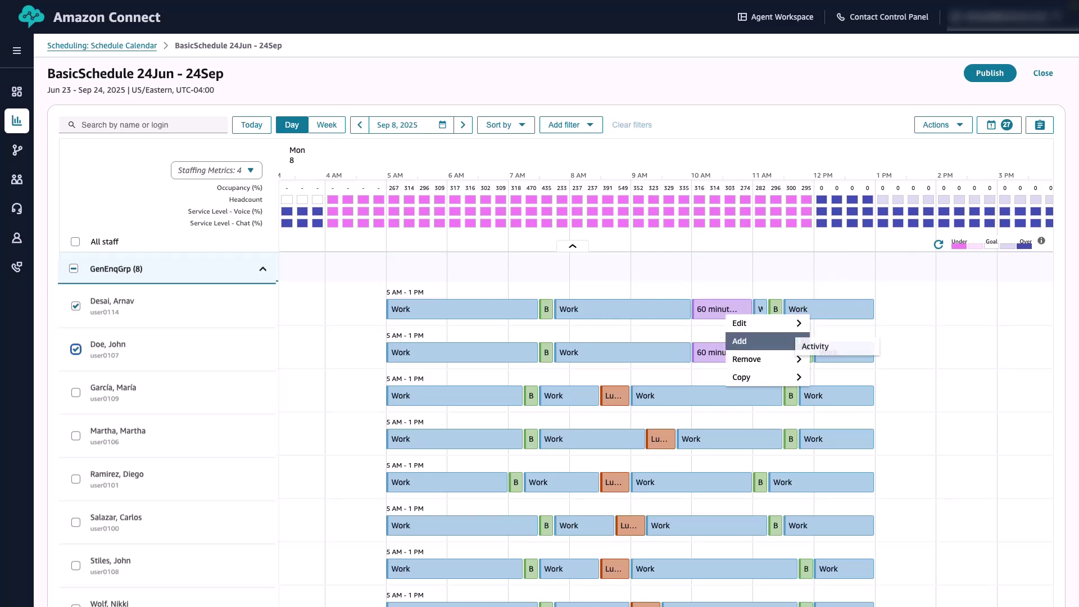
mouse_move(747, 359)
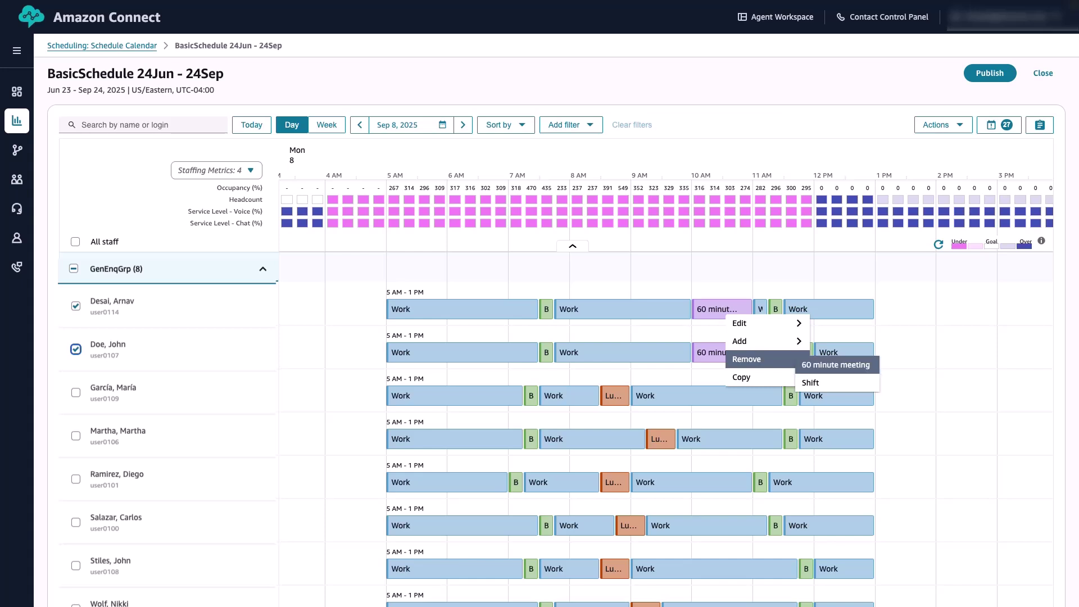
left_click(836, 365)
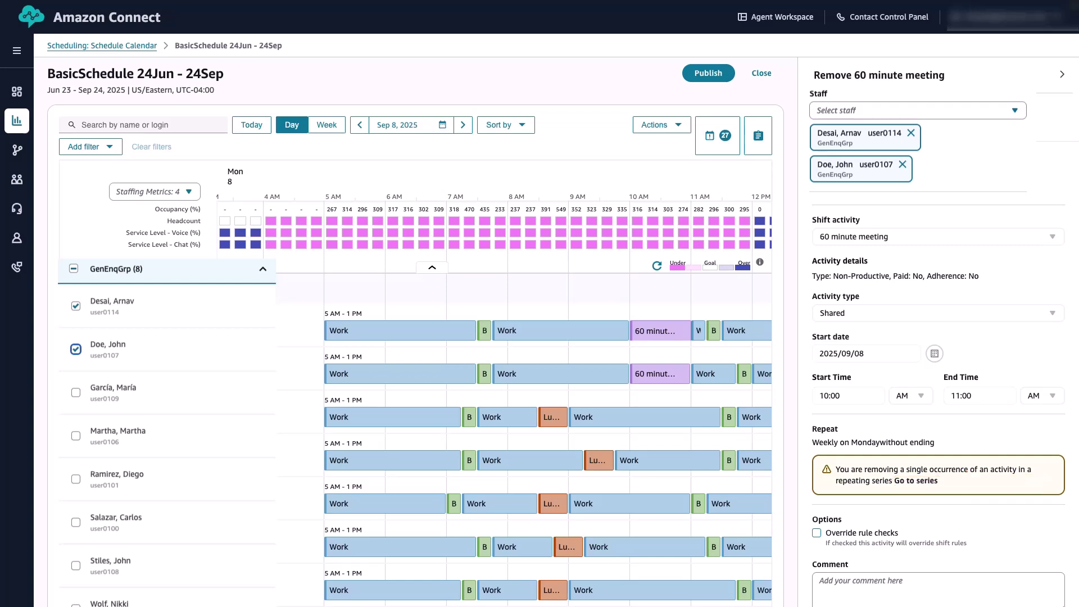
left_click(916, 481)
scroll(938, 360, "down", 2)
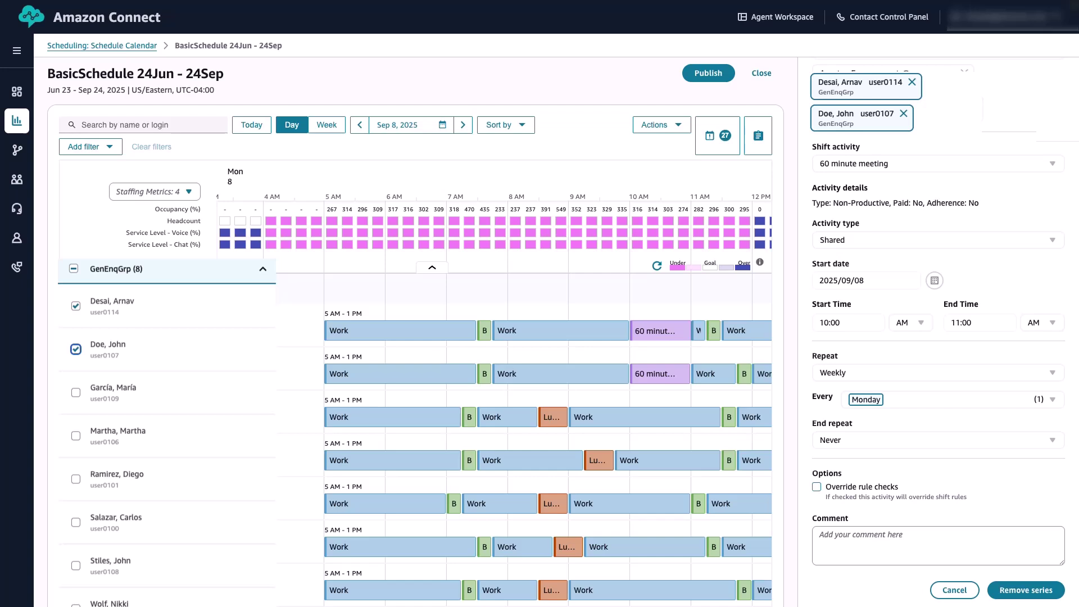
Step: Remove the meeting series with the comment "This meeting is not required", confirm the removal and open the action log
left_click(938, 545)
type("This meeting is not required")
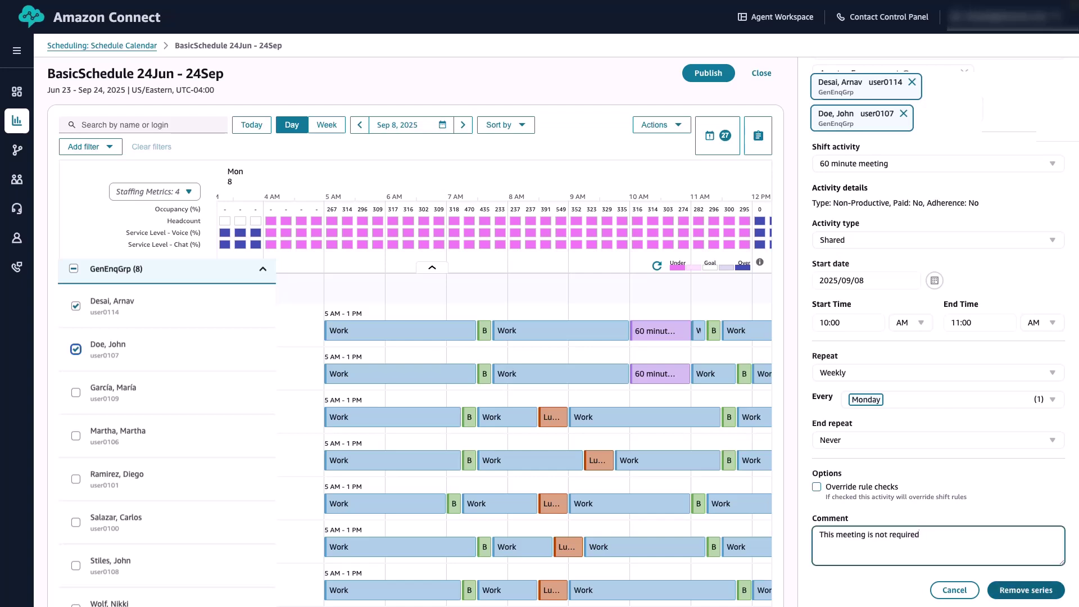
left_click(1025, 590)
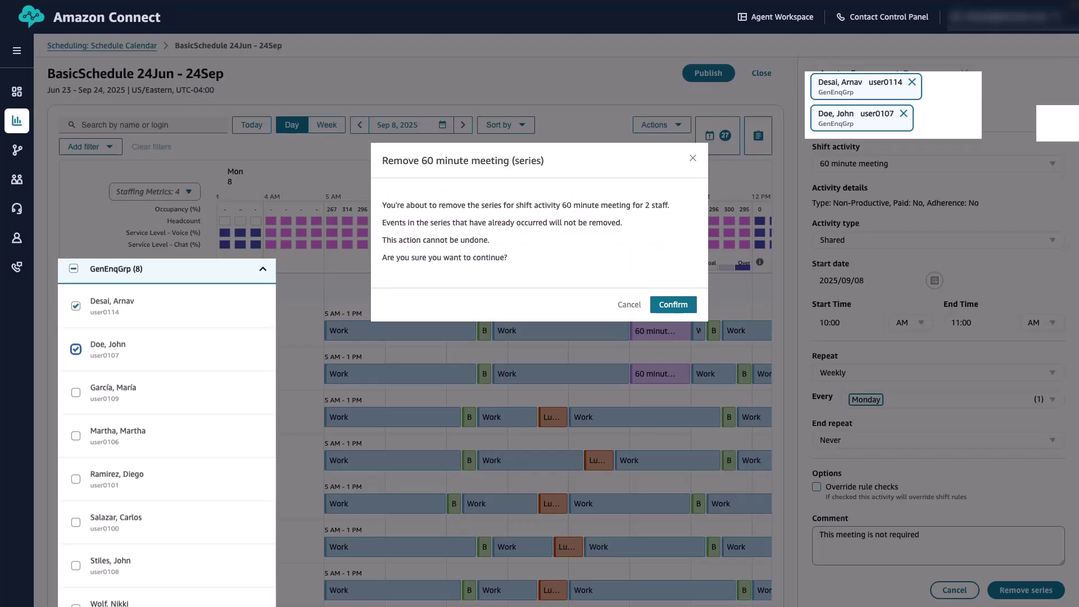
left_click(673, 304)
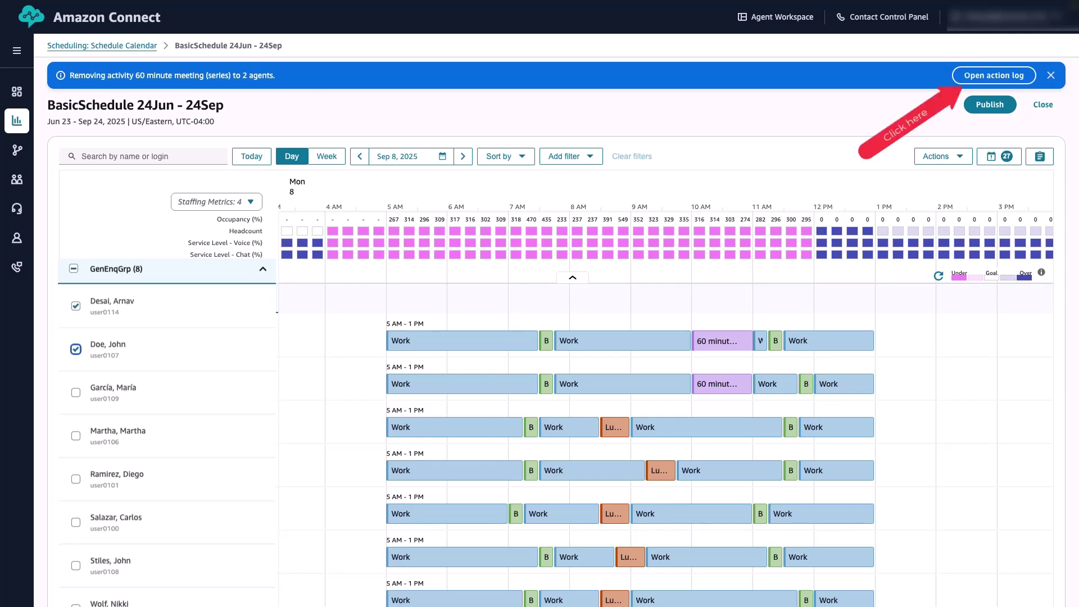
left_click(993, 76)
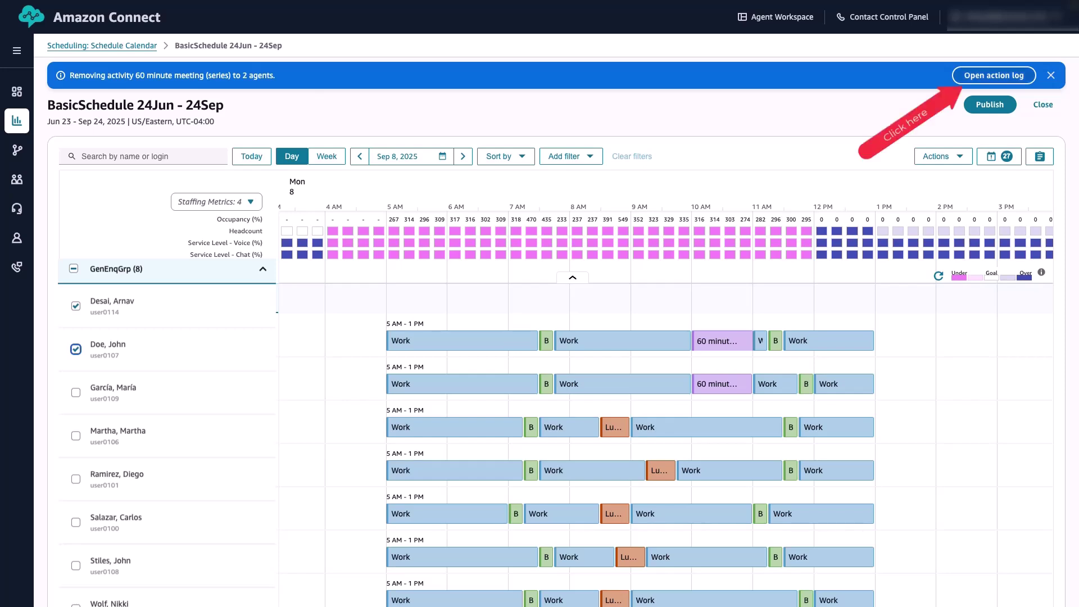